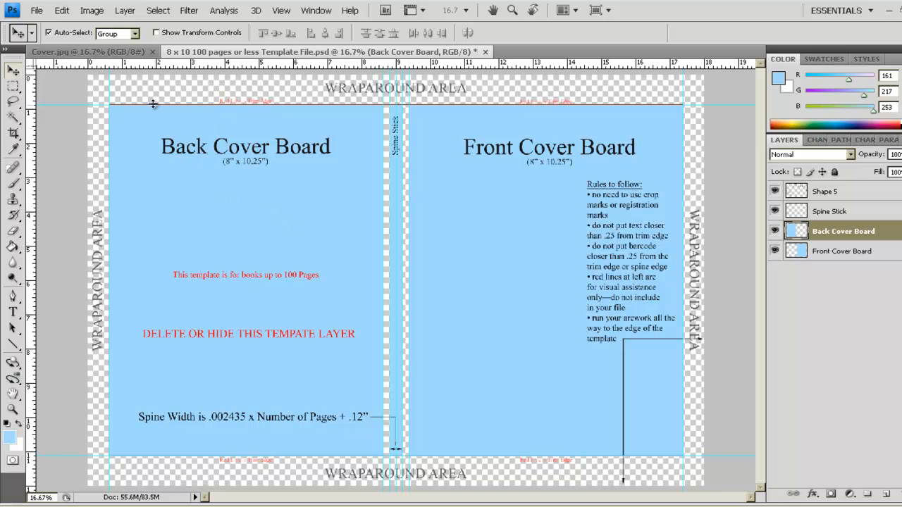
# Resize the template's canvas to the spine width of .241 inches, keeping the centre anchor, and accept the clipping
pyautogui.click(91, 11)
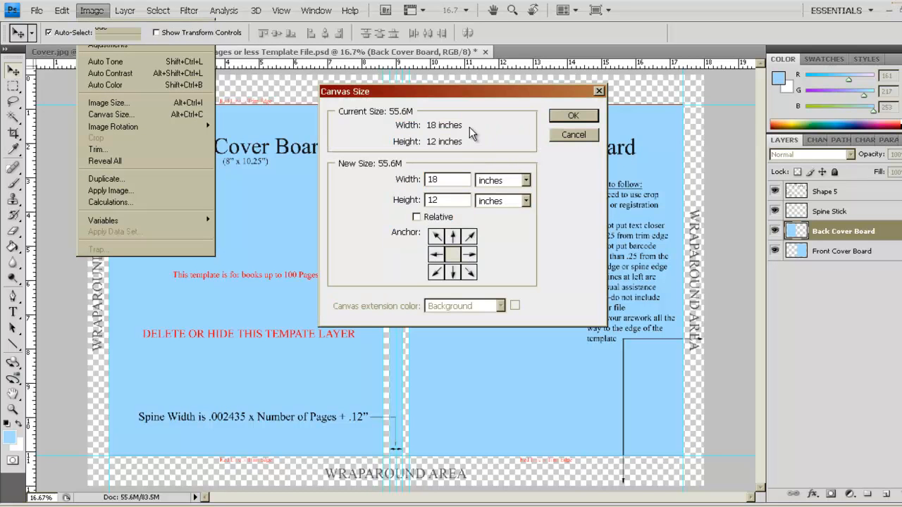
pyautogui.moveTo(438, 177); pyautogui.dragTo(428, 178)
pyautogui.write('.241')
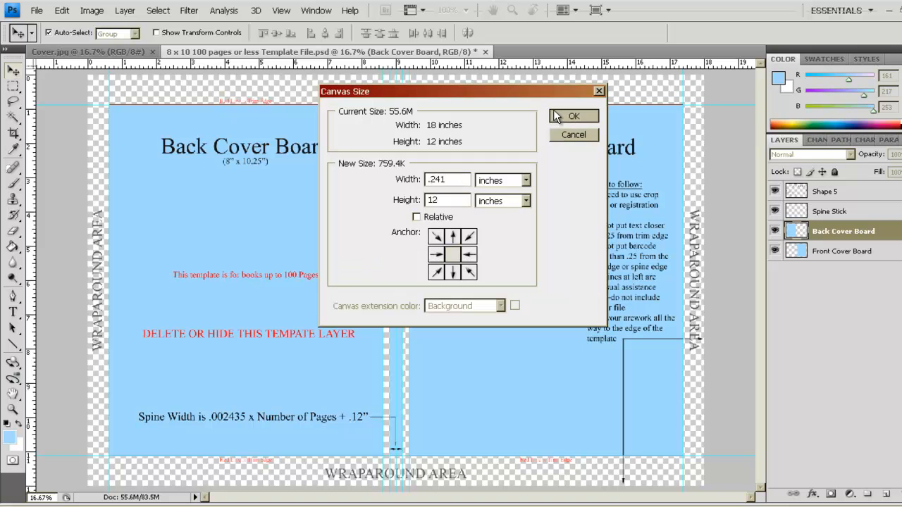
pyautogui.click(553, 113)
pyautogui.click(425, 201)
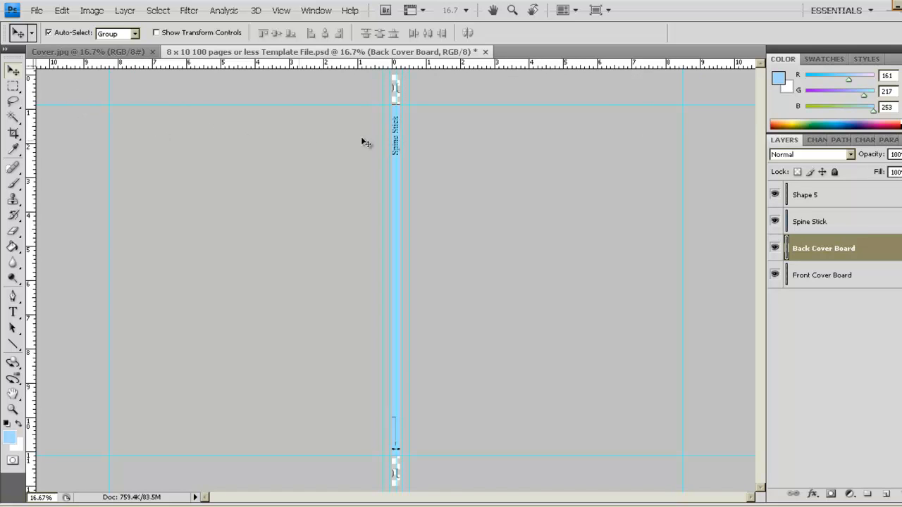
# Move the two spine guides inward to the edges of the narrowed canvas on either side of the Spine Stick
pyautogui.click(12, 411)
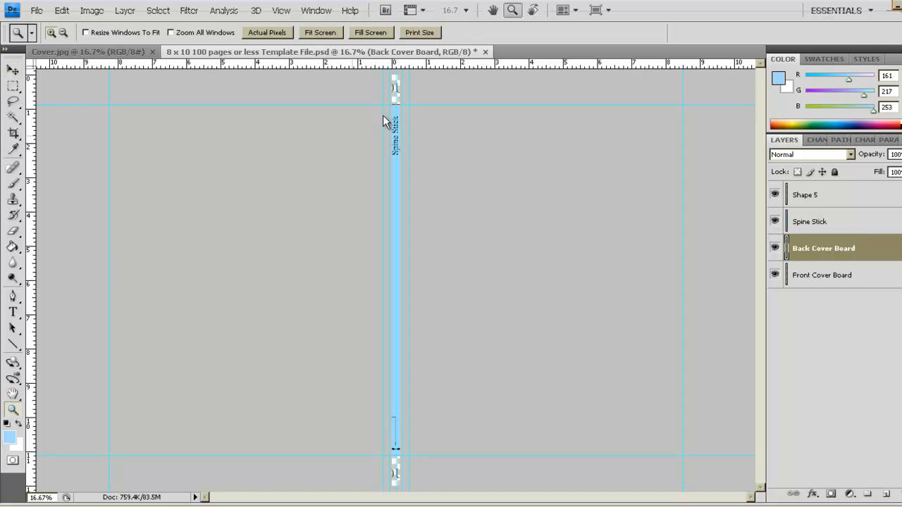
pyautogui.moveTo(380, 100); pyautogui.dragTo(434, 158)
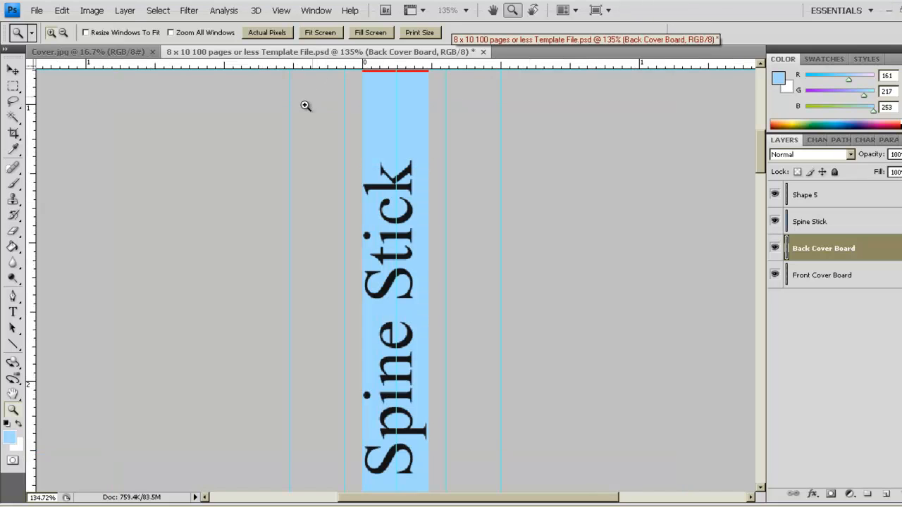
pyautogui.click(13, 85)
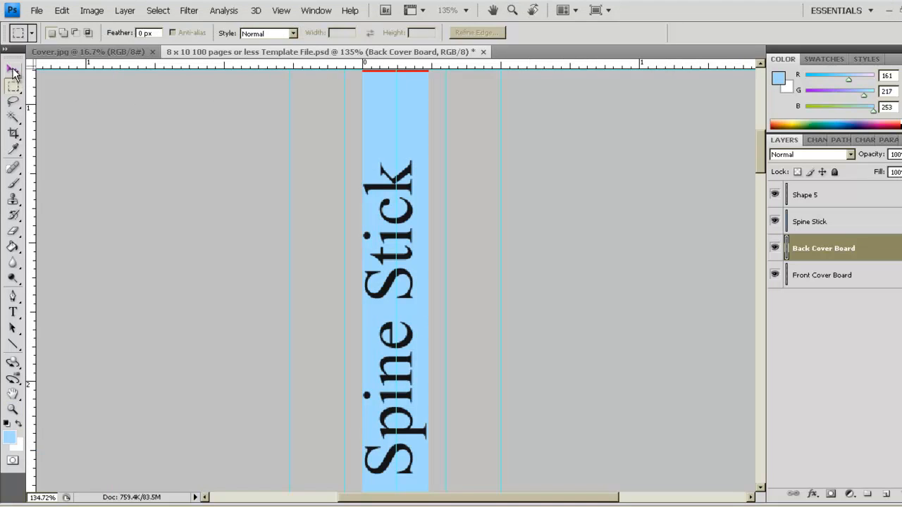
pyautogui.click(13, 70)
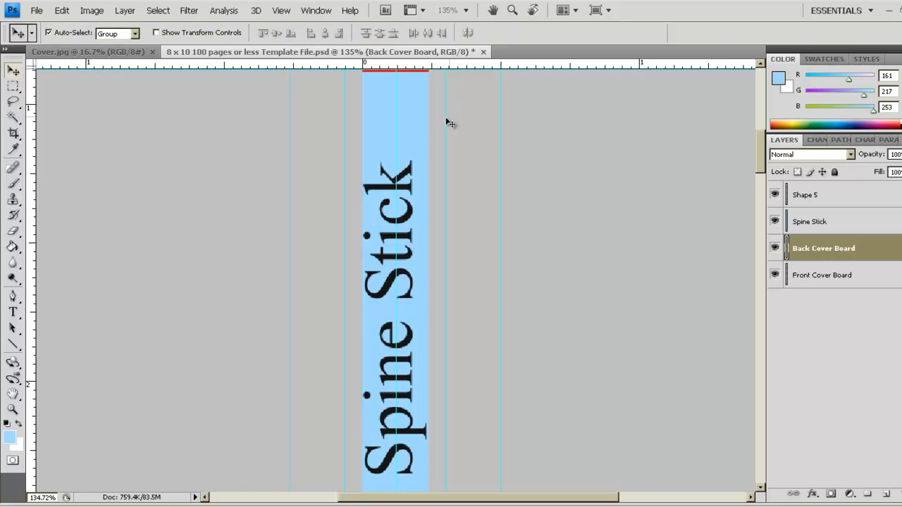
pyautogui.moveTo(444, 121); pyautogui.dragTo(432, 118)
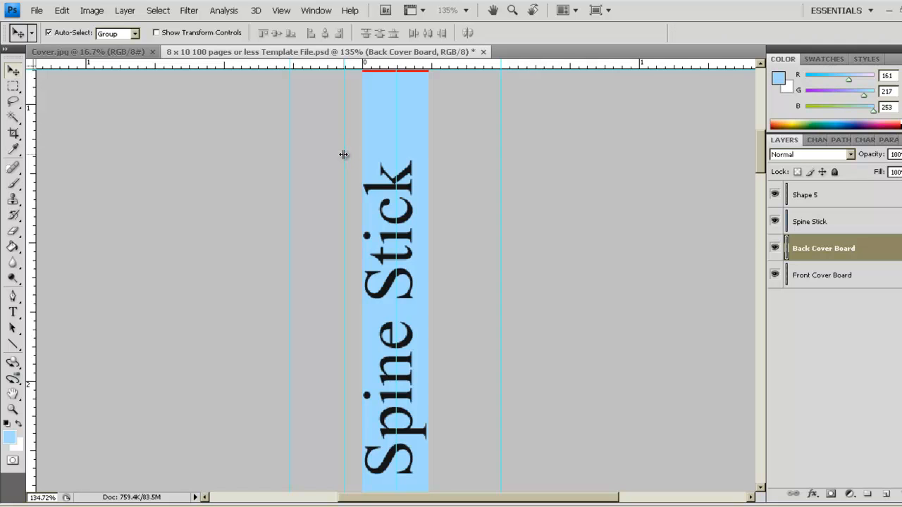
pyautogui.moveTo(344, 156); pyautogui.dragTo(365, 148)
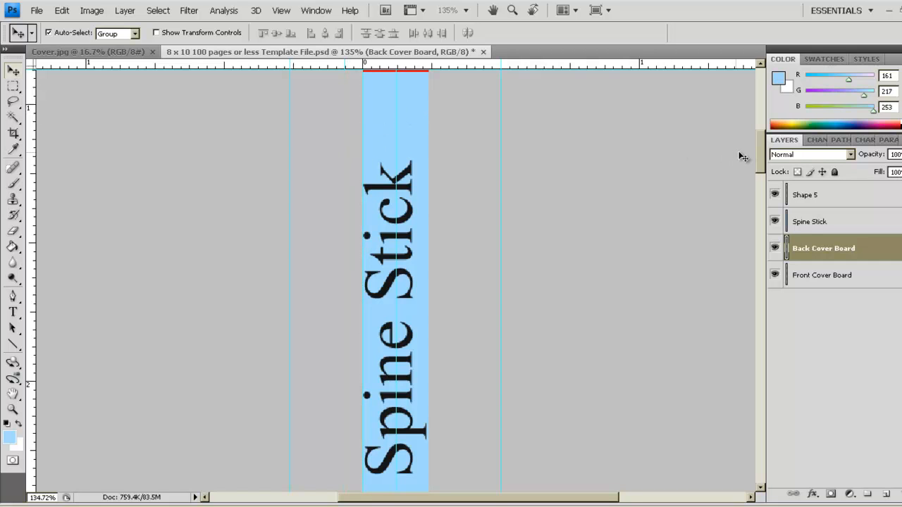
pyautogui.moveTo(762, 155); pyautogui.dragTo(762, 129)
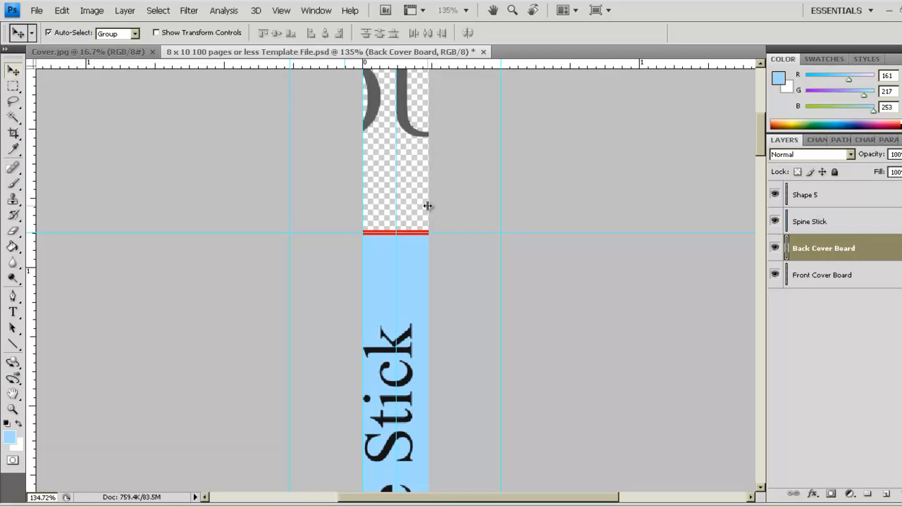
pyautogui.moveTo(429, 204)
pyautogui.mouseDown()
pyautogui.moveTo(458, 204)
pyautogui.moveTo(429, 204)
pyautogui.mouseUp()
# Set the canvas width back to 18 inches
pyautogui.click(90, 10)
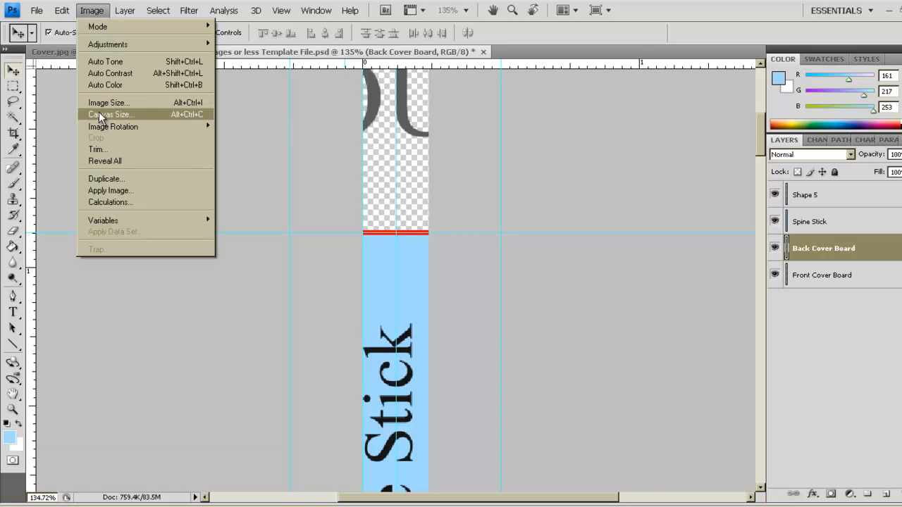
pyautogui.click(100, 113)
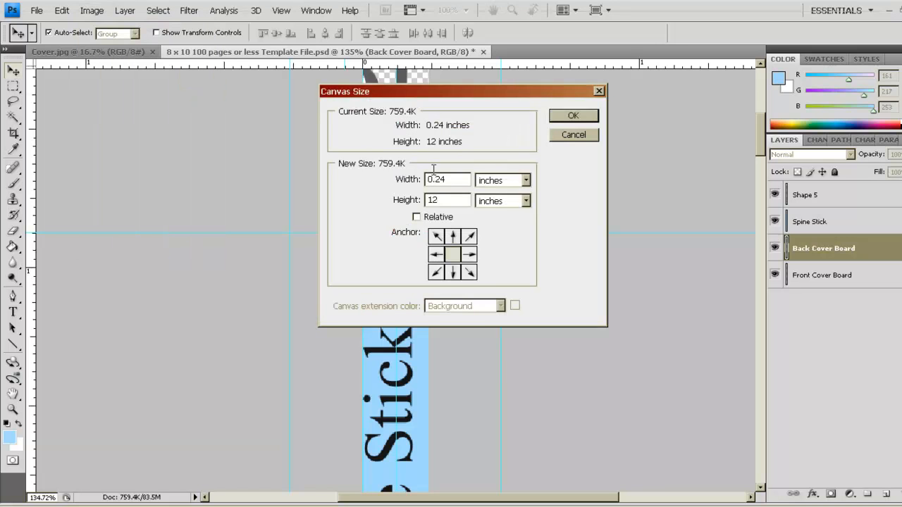
pyautogui.doubleClick(449, 178)
pyautogui.write('18')
pyautogui.press('Return')
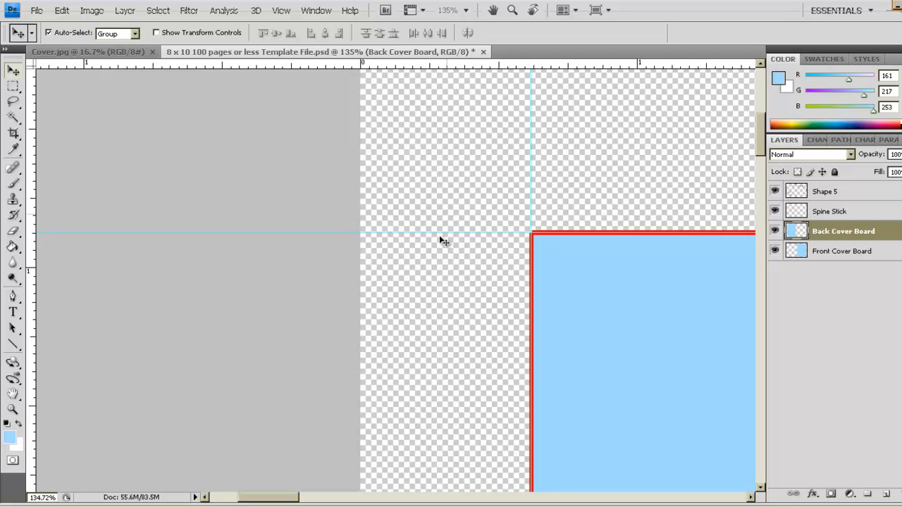
# Free-transform the Spine Stick layer, narrowing it from both sides to fit exactly between the two spine guides
pyautogui.click(13, 410)
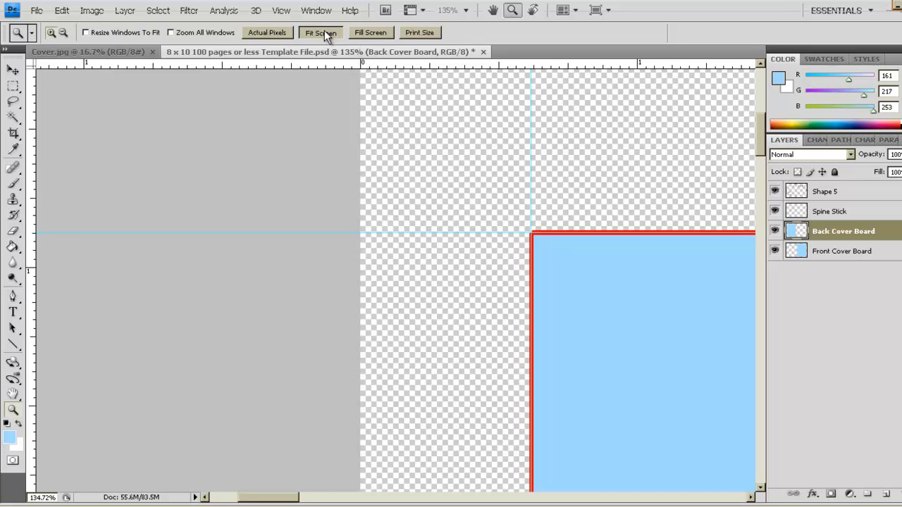
pyautogui.click(326, 33)
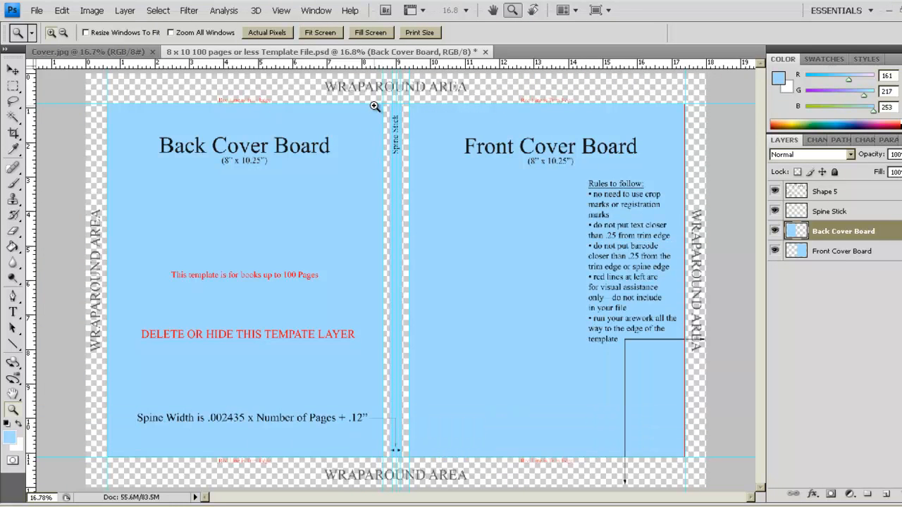
pyautogui.moveTo(372, 103); pyautogui.dragTo(439, 161)
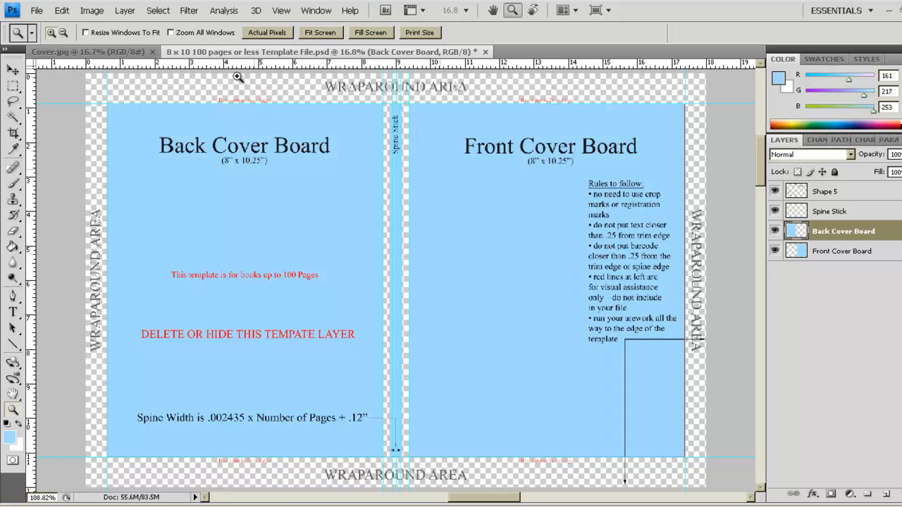
pyautogui.click(13, 70)
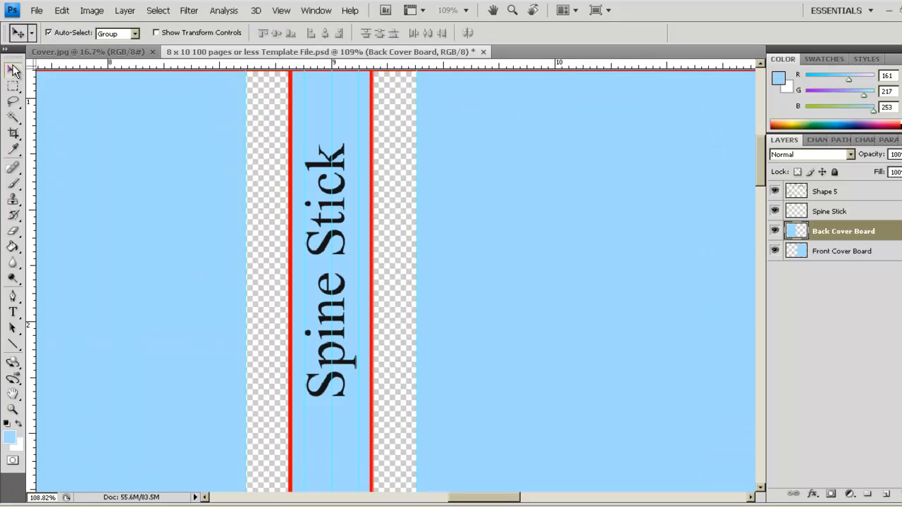
pyautogui.click(344, 110)
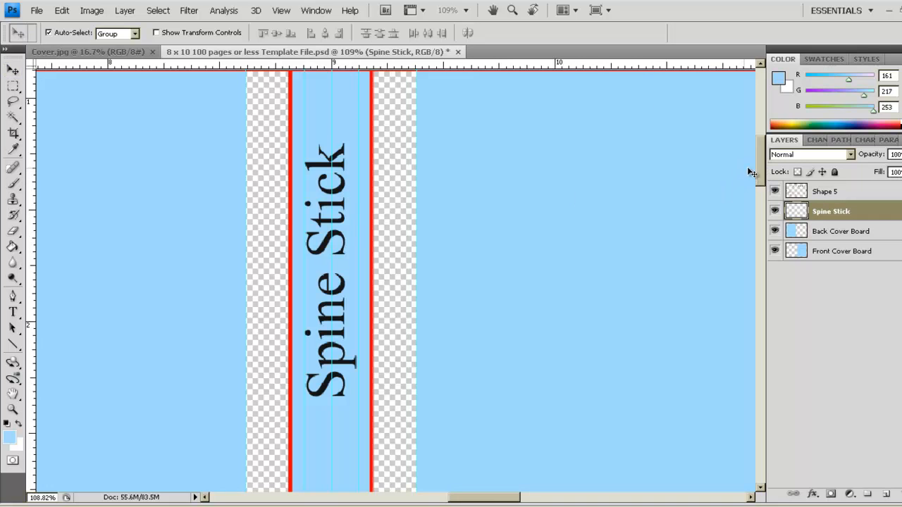
pyautogui.hotkey('ctrl', 't')
pyautogui.moveTo(761, 176); pyautogui.dragTo(769, 291)
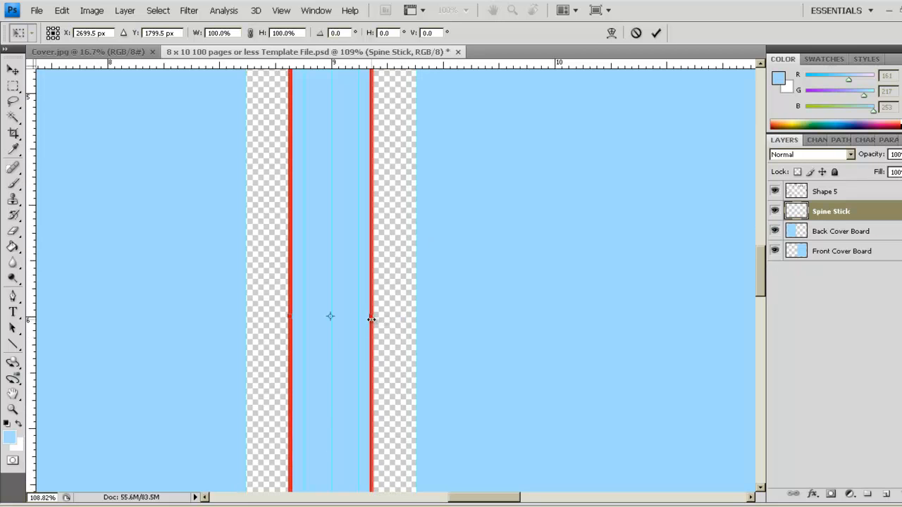
pyautogui.moveTo(369, 317); pyautogui.dragTo(354, 317)
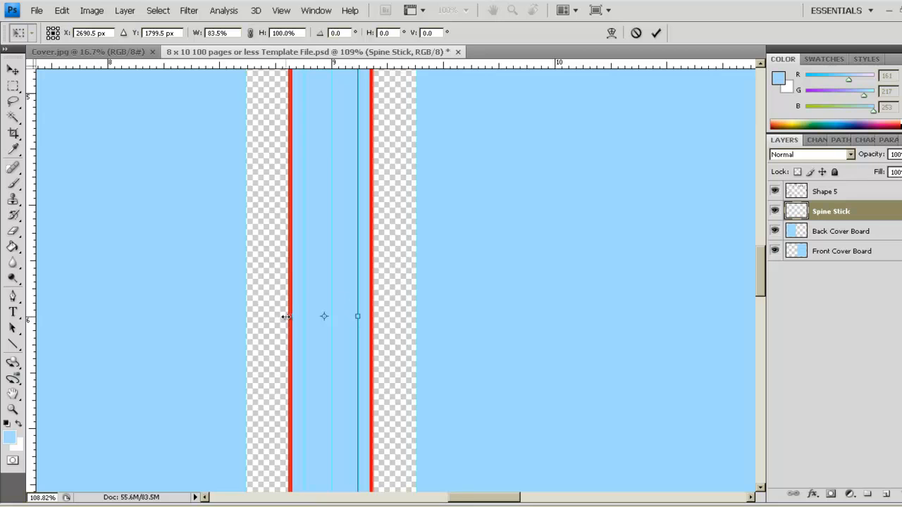
pyautogui.moveTo(296, 320); pyautogui.dragTo(303, 317)
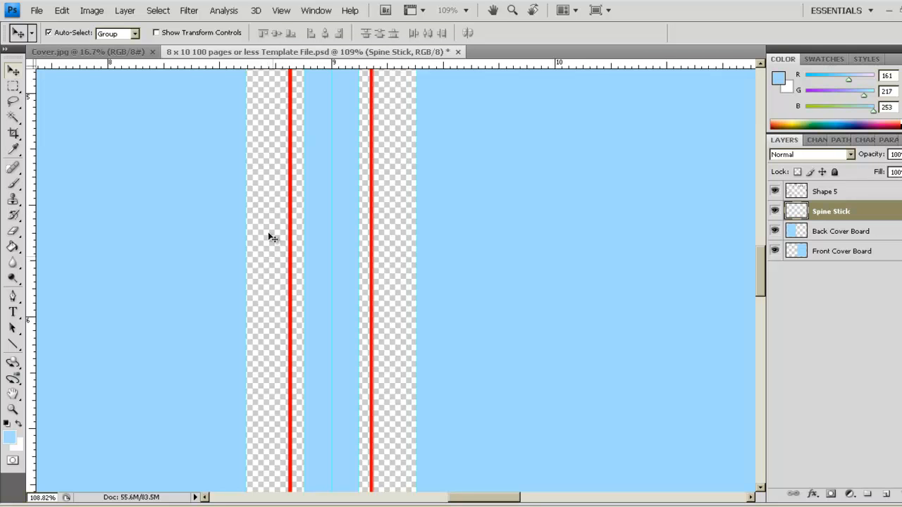
# Place a fixed-size 0.2 x 12 in rectangular selection beside the spine's back-cover edge and align the back cover guide with its outer edge
pyautogui.click(12, 87)
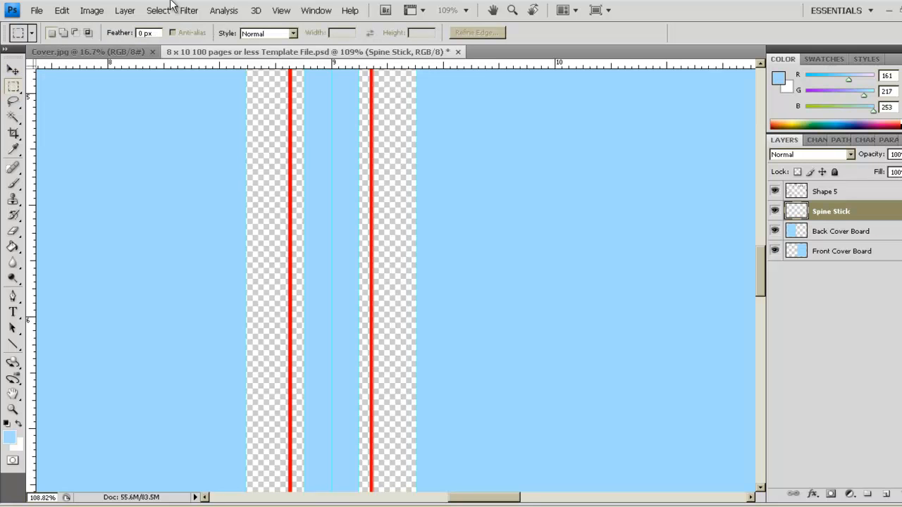
pyautogui.click(292, 33)
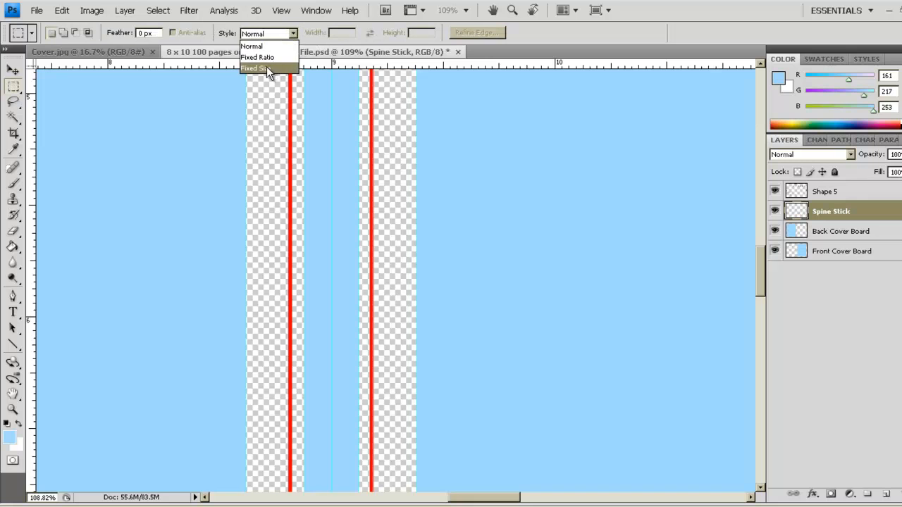
pyautogui.click(266, 65)
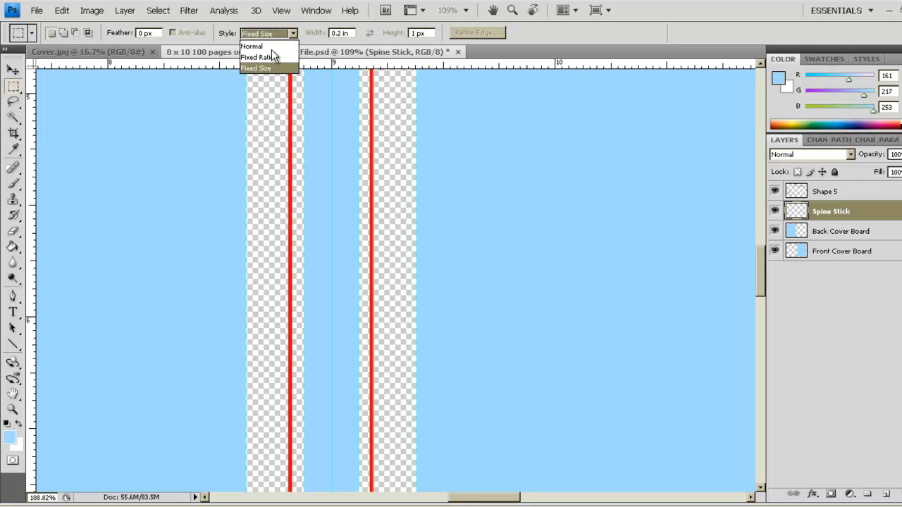
pyautogui.click(333, 33)
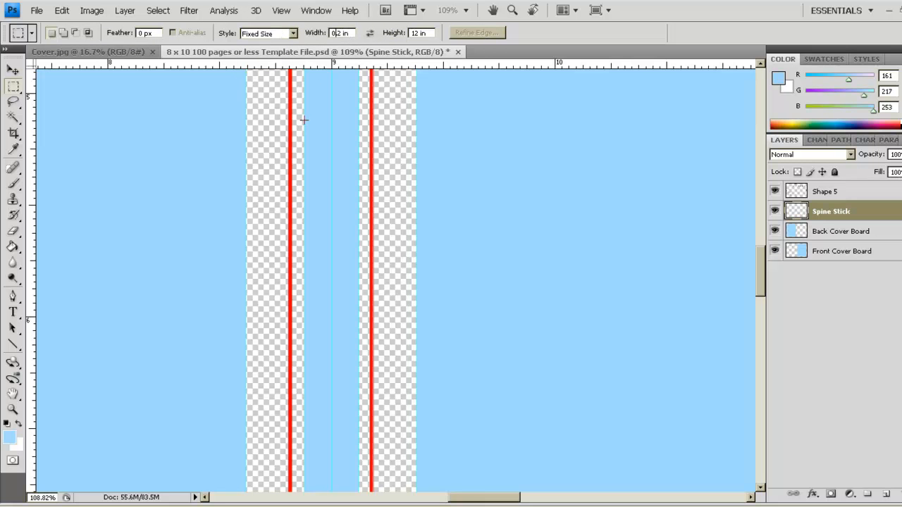
pyautogui.click(269, 140)
pyautogui.click(13, 70)
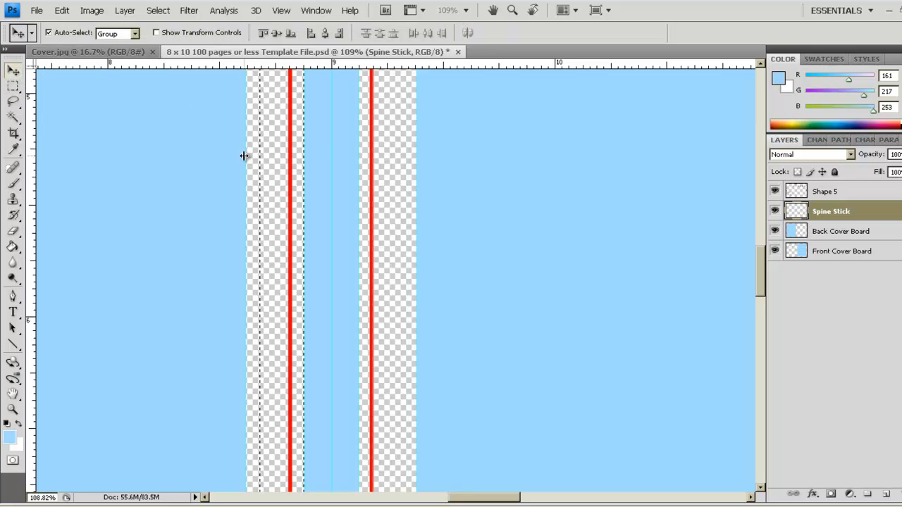
pyautogui.moveTo(244, 157); pyautogui.dragTo(258, 159)
# Move the selection to the spine's front-cover edge, align the front cover guide with its outer edge, and deselect
pyautogui.click(11, 87)
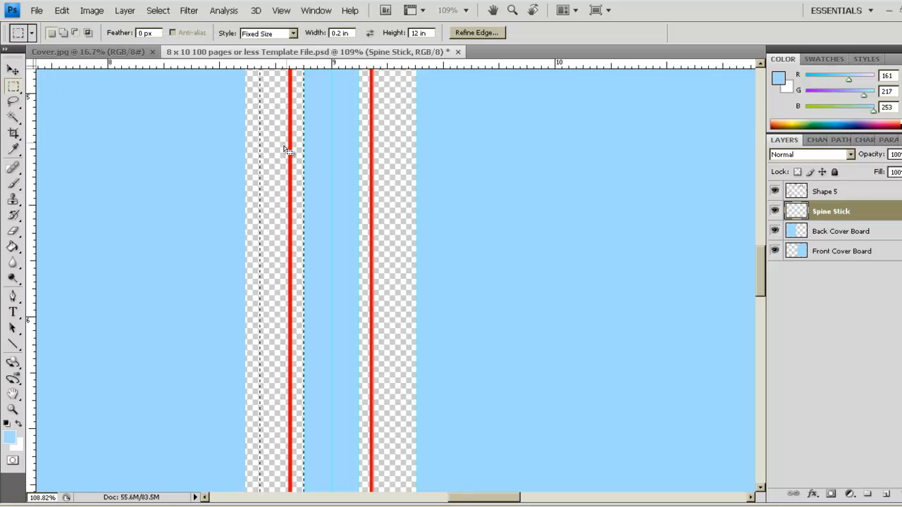
pyautogui.moveTo(277, 153); pyautogui.dragTo(373, 153)
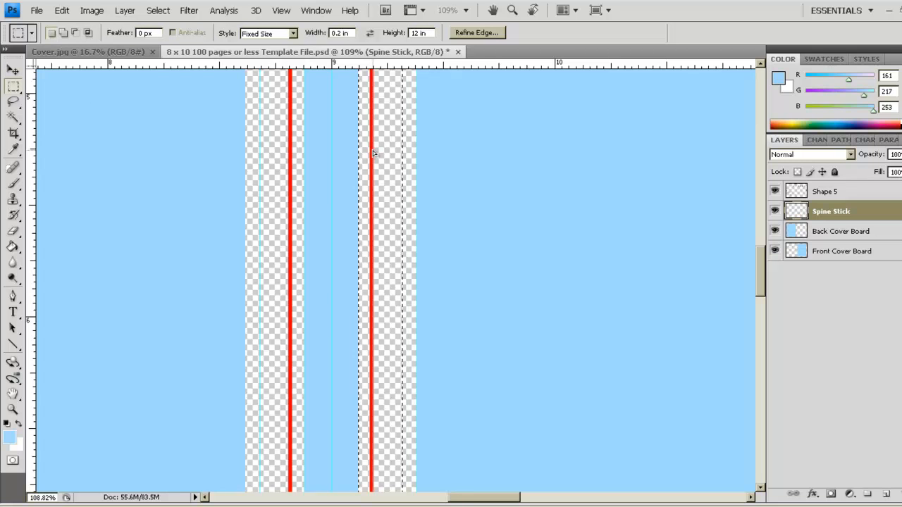
pyautogui.click(12, 70)
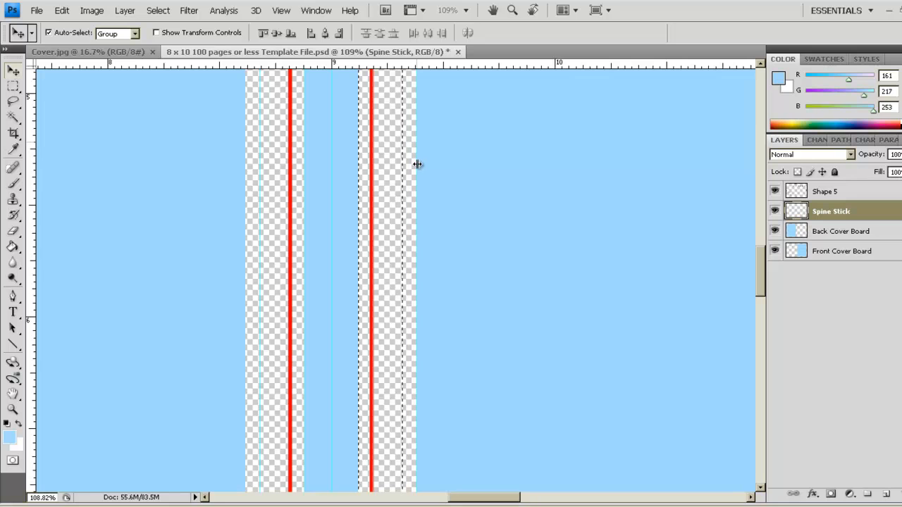
pyautogui.moveTo(416, 165); pyautogui.dragTo(403, 158)
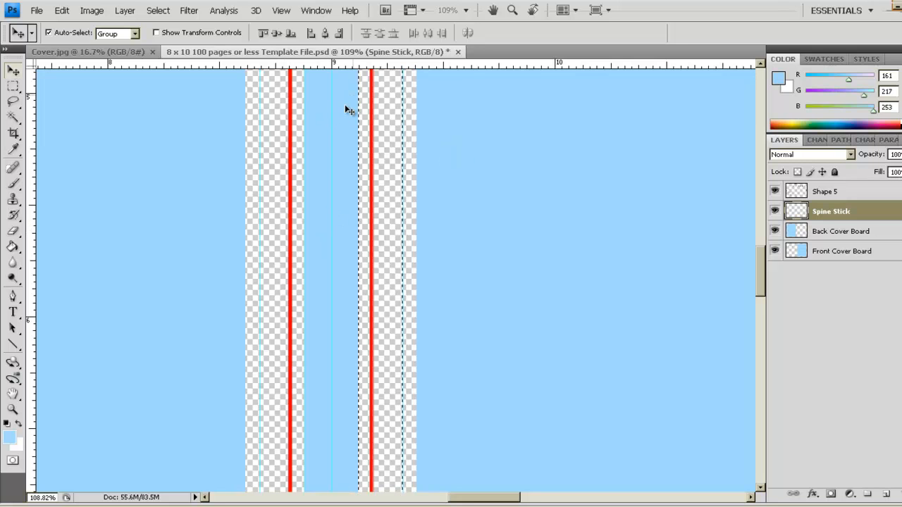
pyautogui.hotkey('ctrl', 'd')
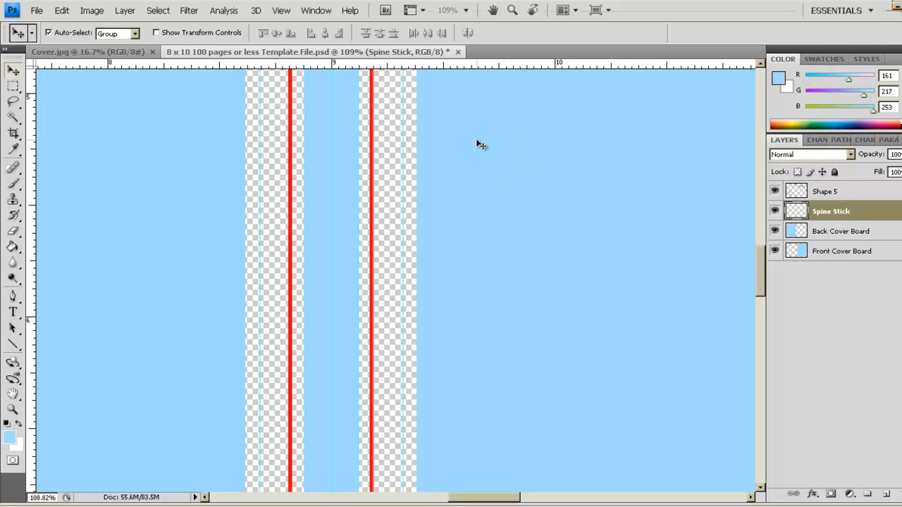
# Move the Front Cover Board and Back Cover Board layers inward until their inner edges meet the cover guides
pyautogui.click(456, 220)
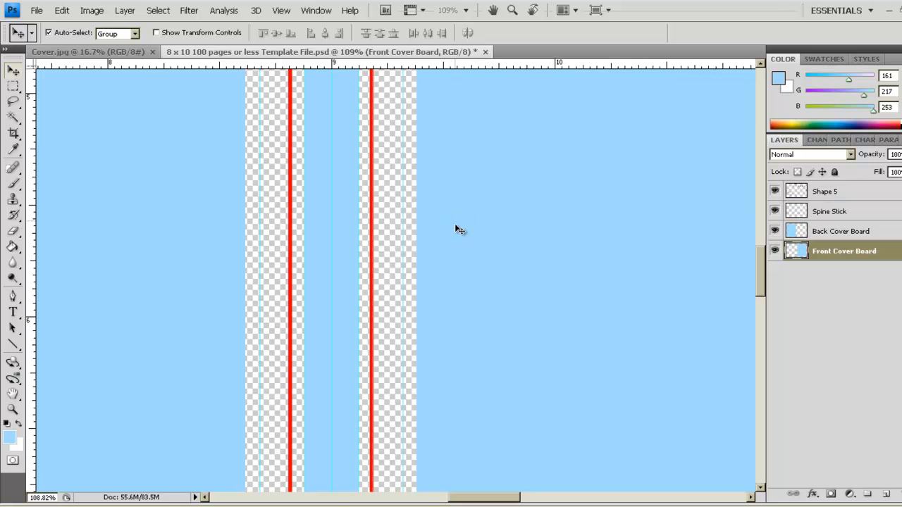
pyautogui.moveTo(456, 225); pyautogui.dragTo(444, 225)
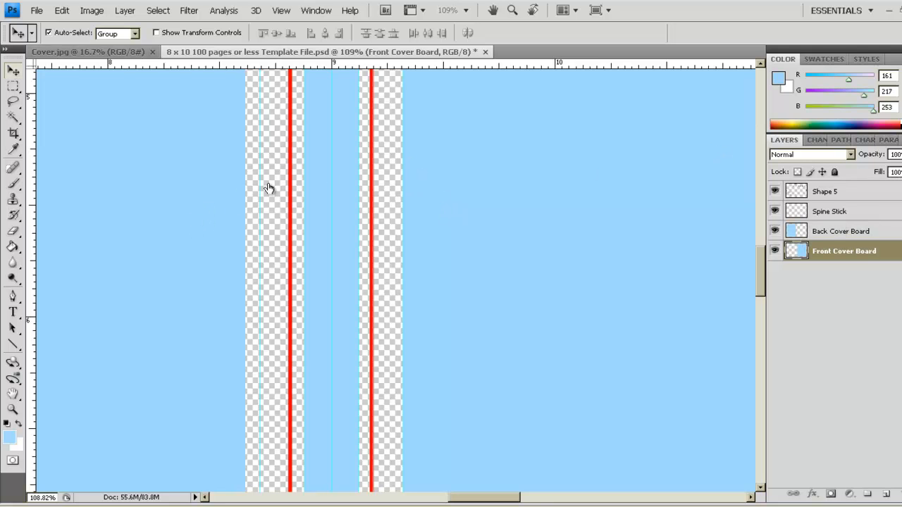
pyautogui.click(190, 239)
pyautogui.hotkey('shift', 'Right')
pyautogui.hotkey('shift', 'Right')
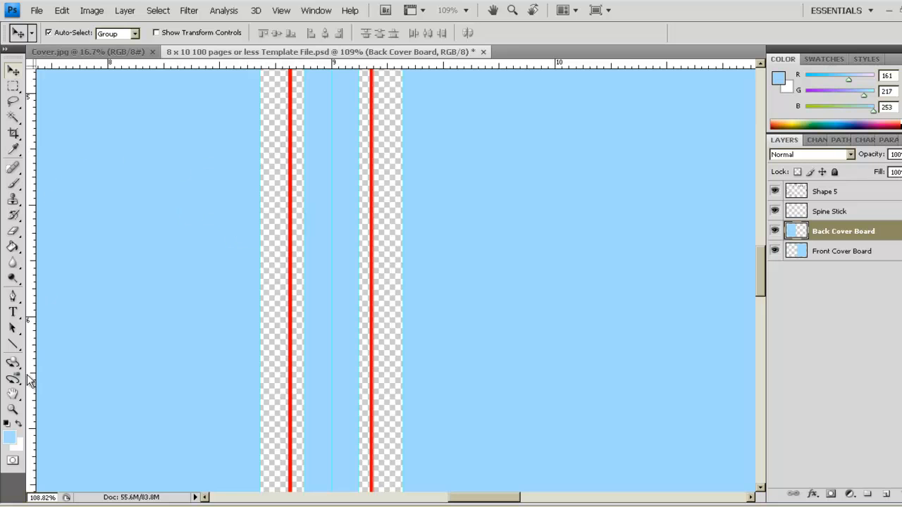
pyautogui.click(12, 411)
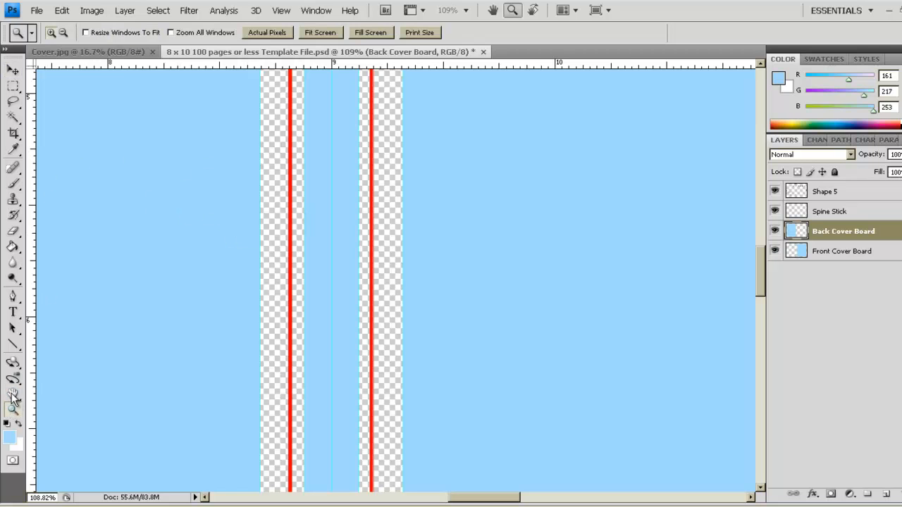
# Move the vertical guide at the back cover's outer edge inward to meet the outer edge of the Back Cover Board
pyautogui.click(318, 32)
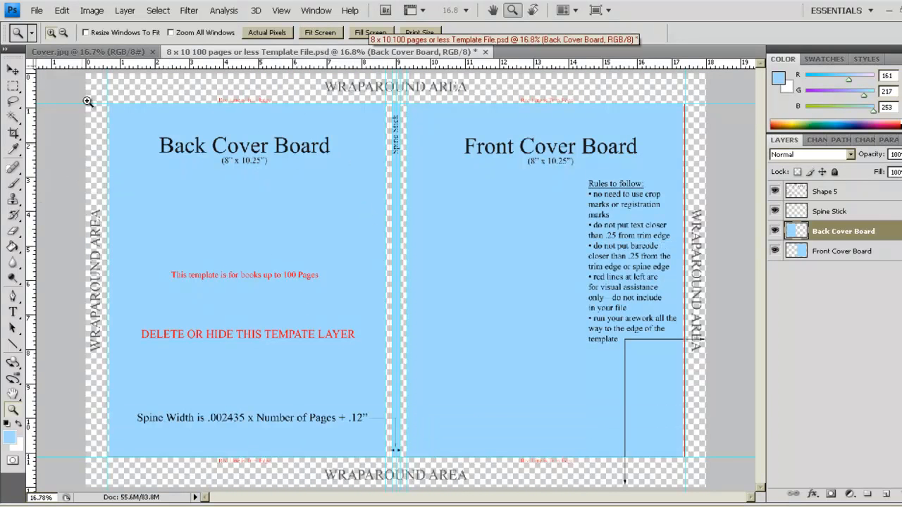
pyautogui.moveTo(87, 102); pyautogui.dragTo(173, 146)
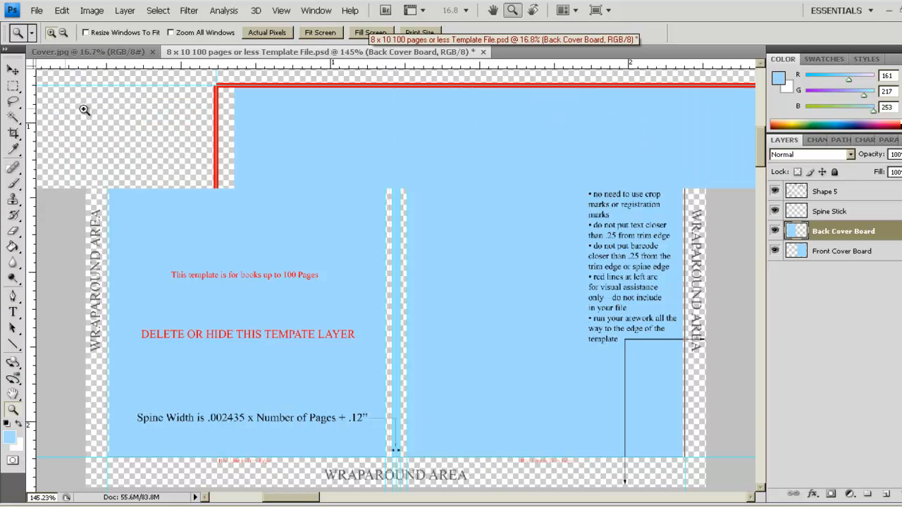
pyautogui.click(12, 69)
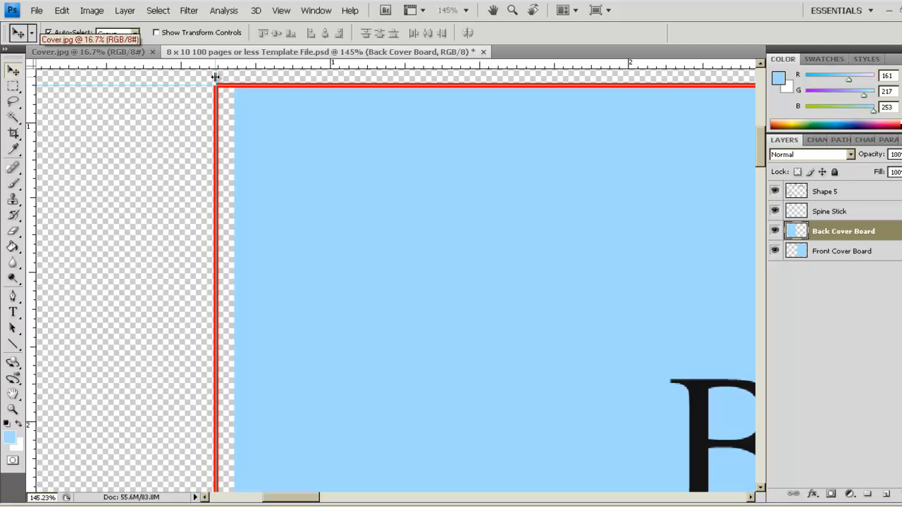
pyautogui.moveTo(216, 76); pyautogui.dragTo(233, 77)
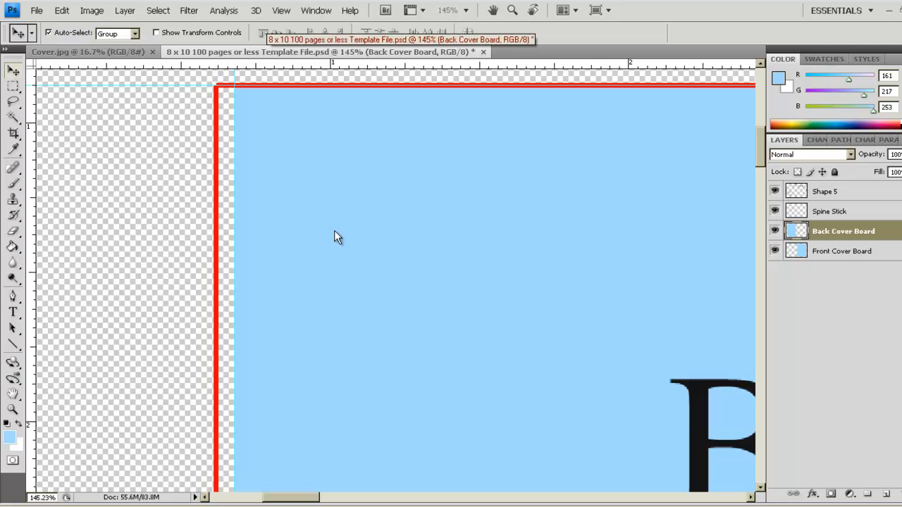
# Move the vertical guide at the front cover's outer edge inward to the Front Cover Board's outer edge, and show the whole template
pyautogui.moveTo(318, 498); pyautogui.dragTo(670, 492)
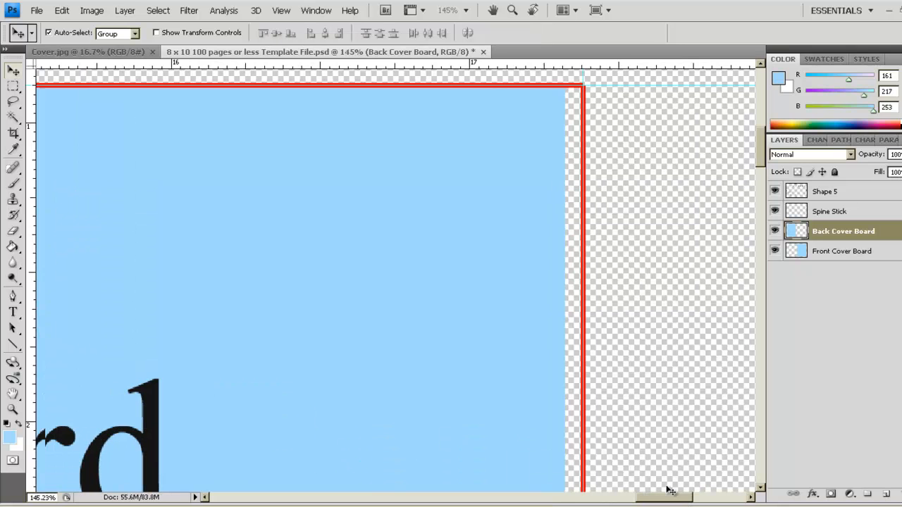
pyautogui.click(582, 75)
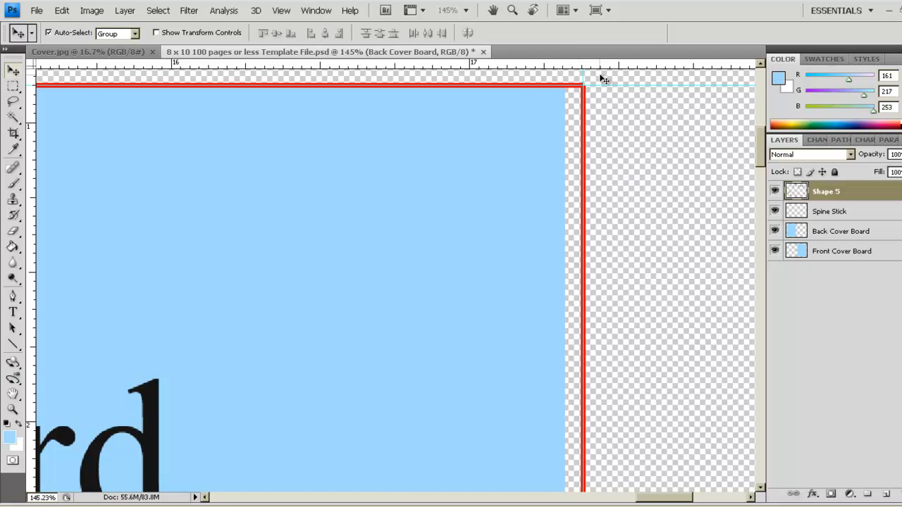
pyautogui.click(583, 74)
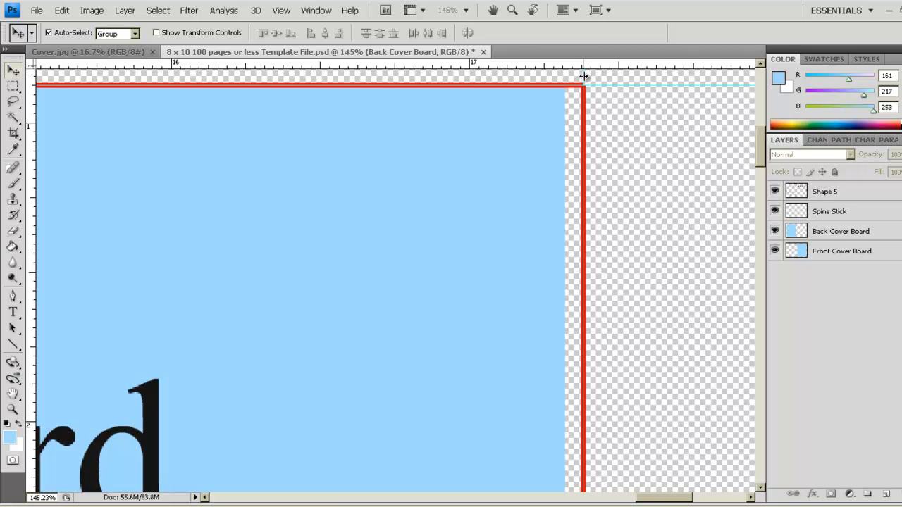
pyautogui.moveTo(573, 75); pyautogui.dragTo(566, 75)
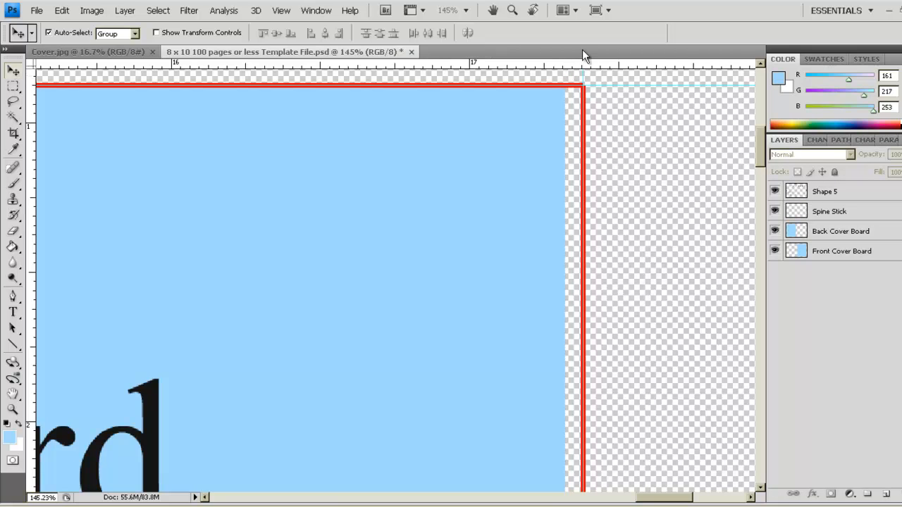
pyautogui.click(12, 410)
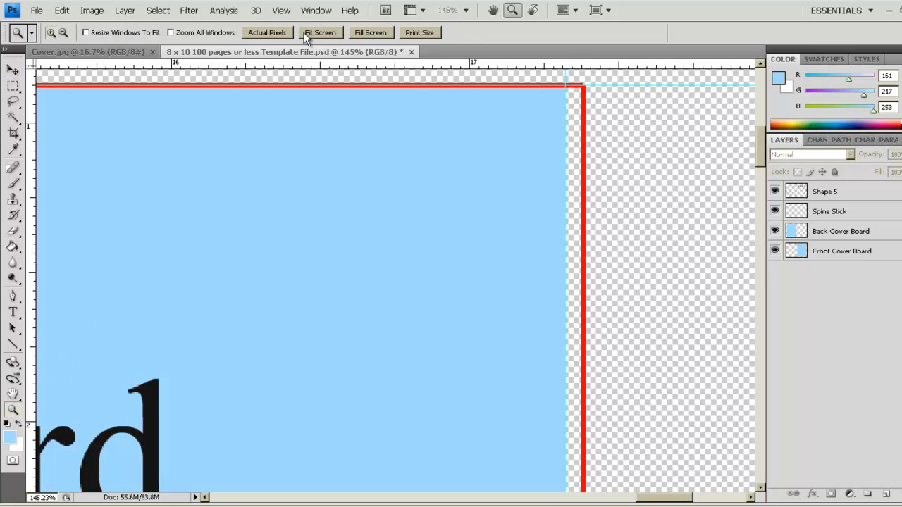
pyautogui.click(323, 32)
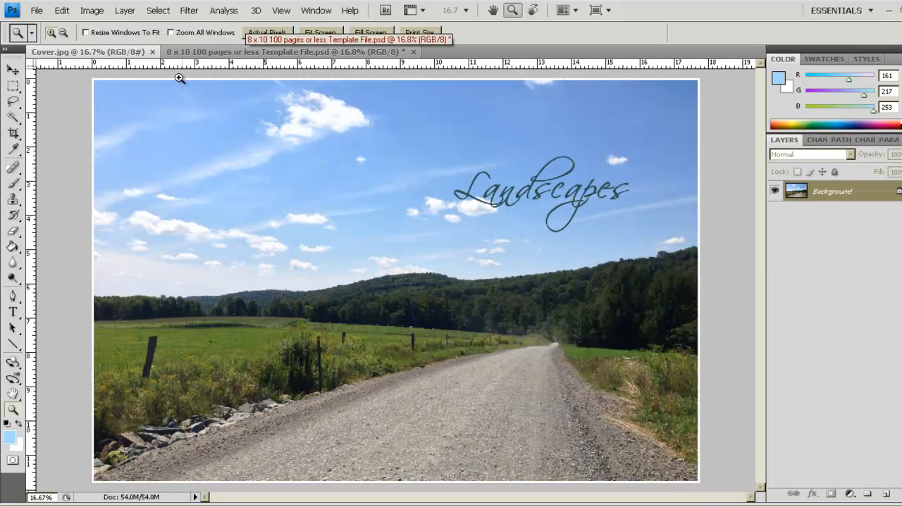
# Copy the Cover.jpg image into the 8 x 10 template file and centre it horizontally and vertically on the canvas
pyautogui.click(14, 71)
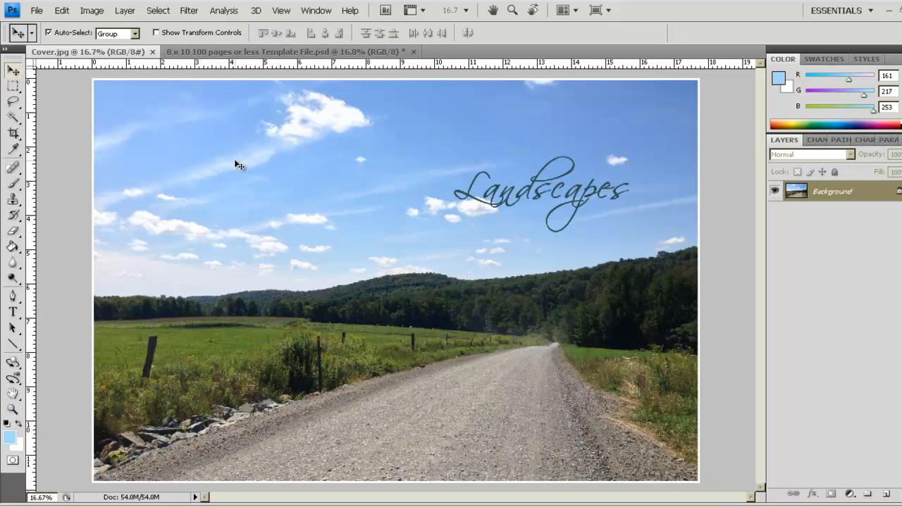
pyautogui.click(262, 52)
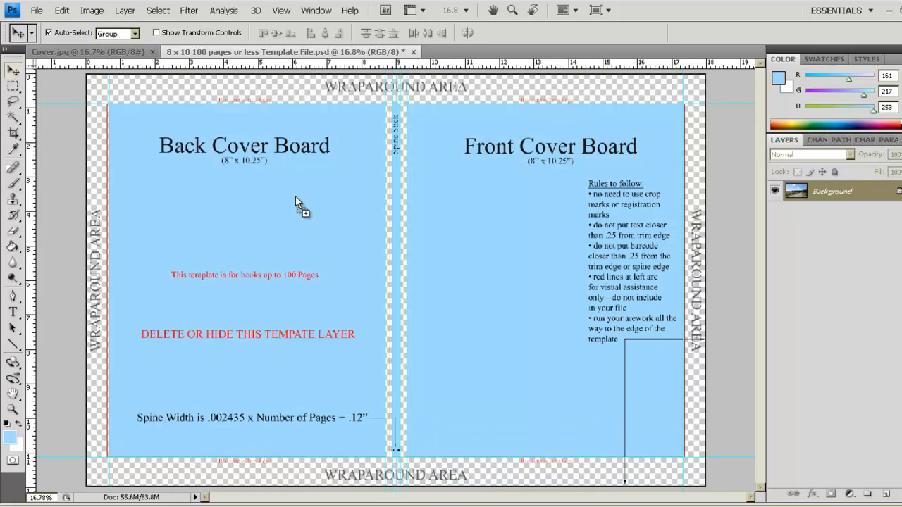
pyautogui.moveTo(358, 65); pyautogui.dragTo(339, 178)
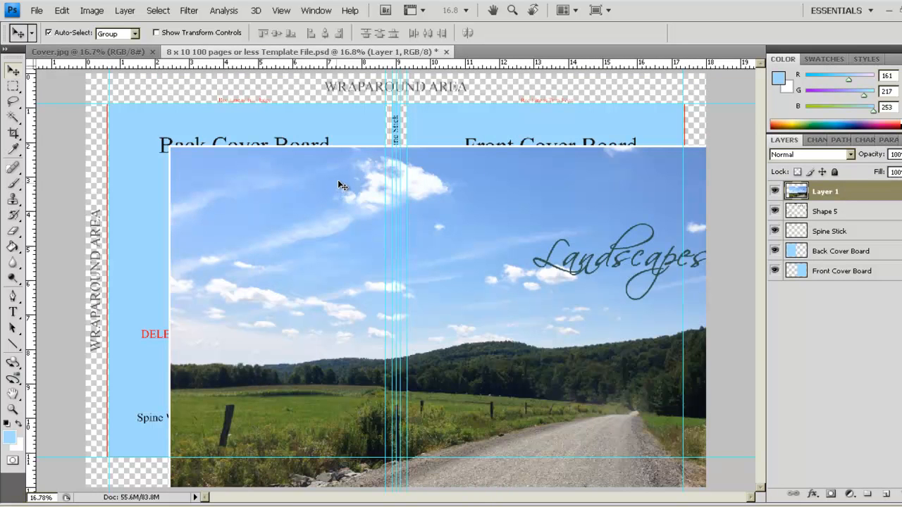
pyautogui.hotkey('ctrl', 'a')
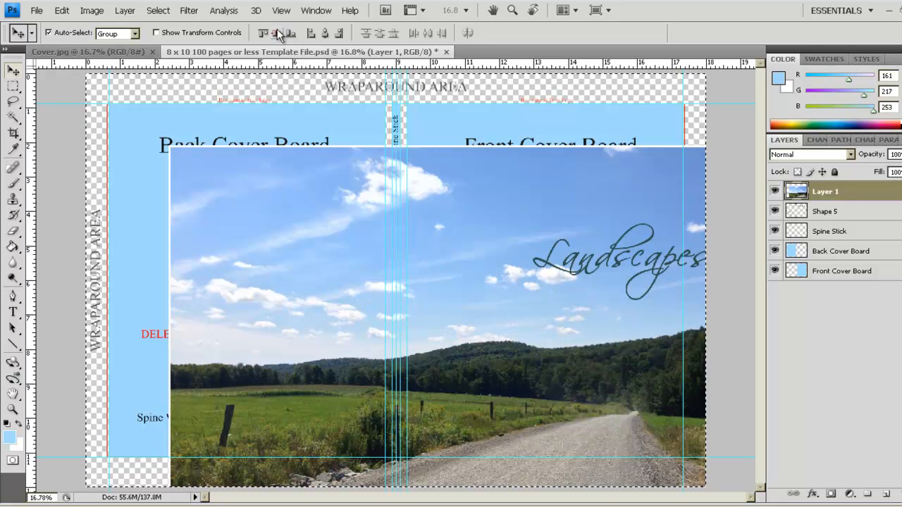
pyautogui.click(325, 35)
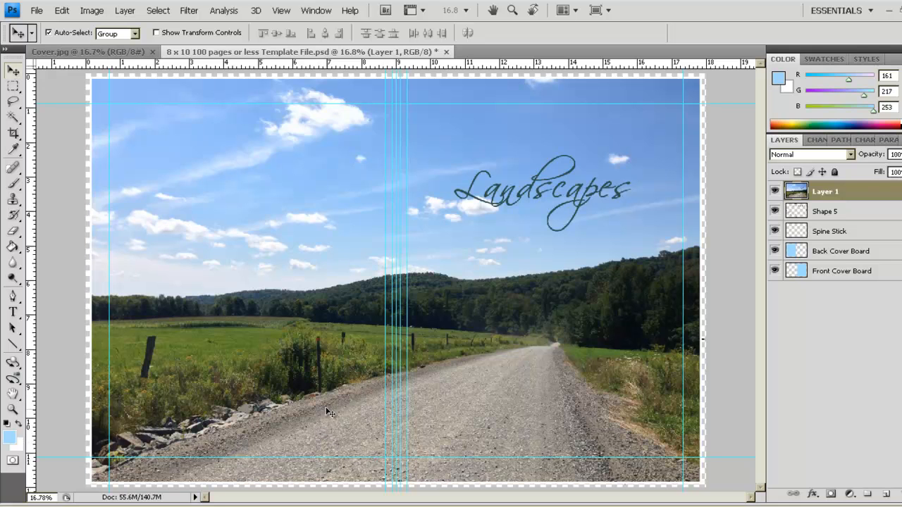
# Place a 0.2 x 12 in marquee selection on the cover image, and set the Rectangular Marquee style to Normal
pyautogui.click(13, 87)
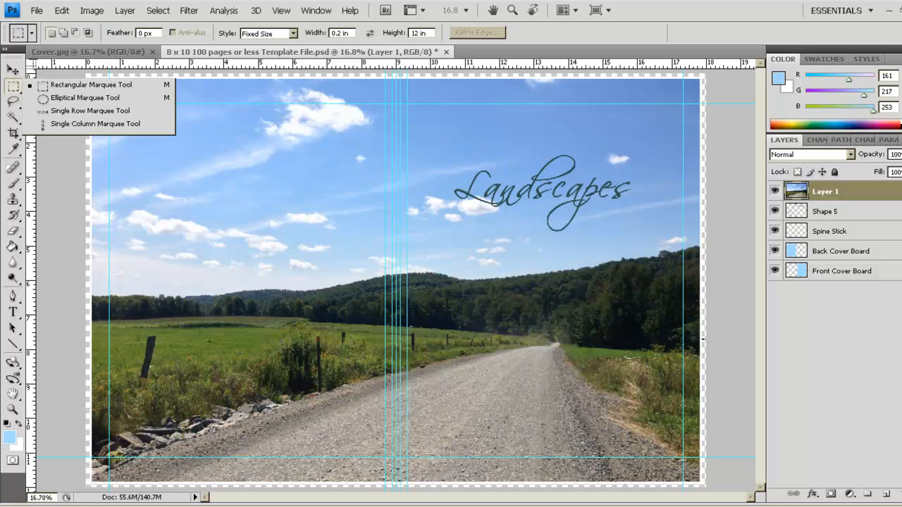
pyautogui.click(358, 416)
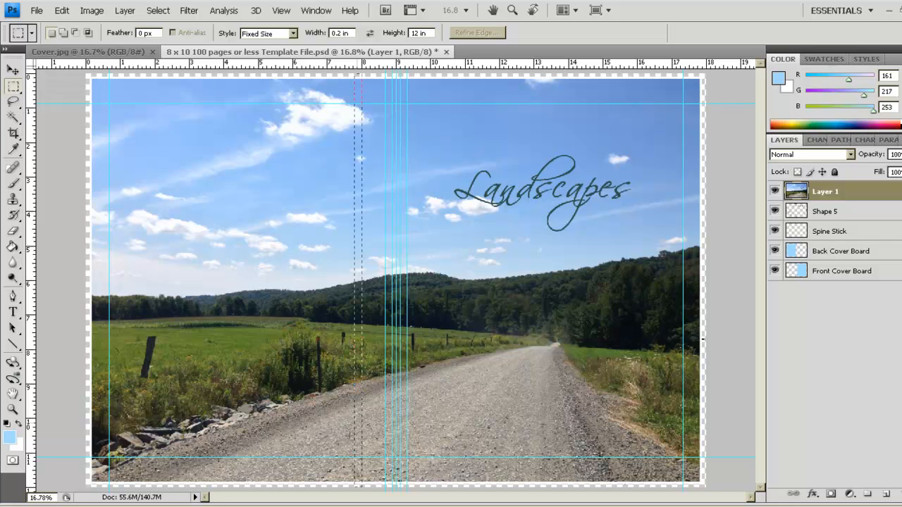
pyautogui.click(293, 34)
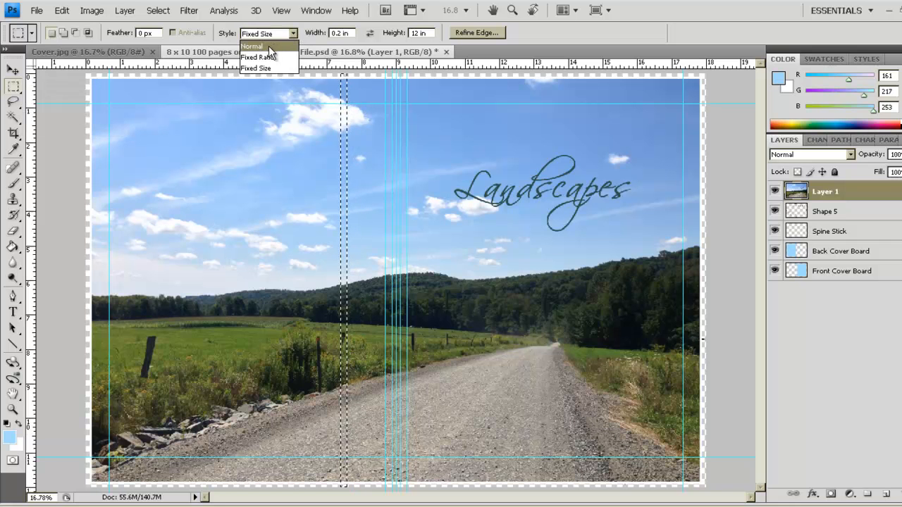
pyautogui.click(267, 46)
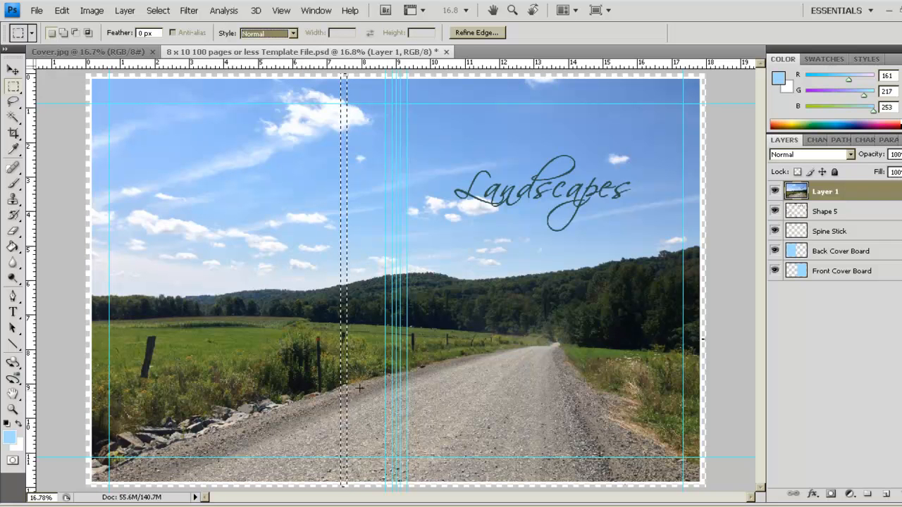
# Draw a freely sized rectangular selection over the road on the back cover side, and deselect it
pyautogui.click(248, 298)
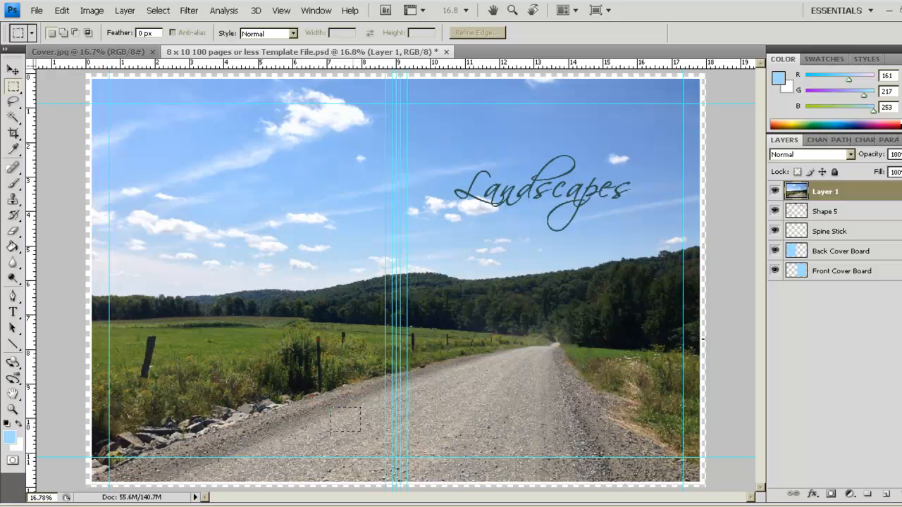
pyautogui.moveTo(293, 433); pyautogui.dragTo(292, 439)
pyautogui.click(307, 447)
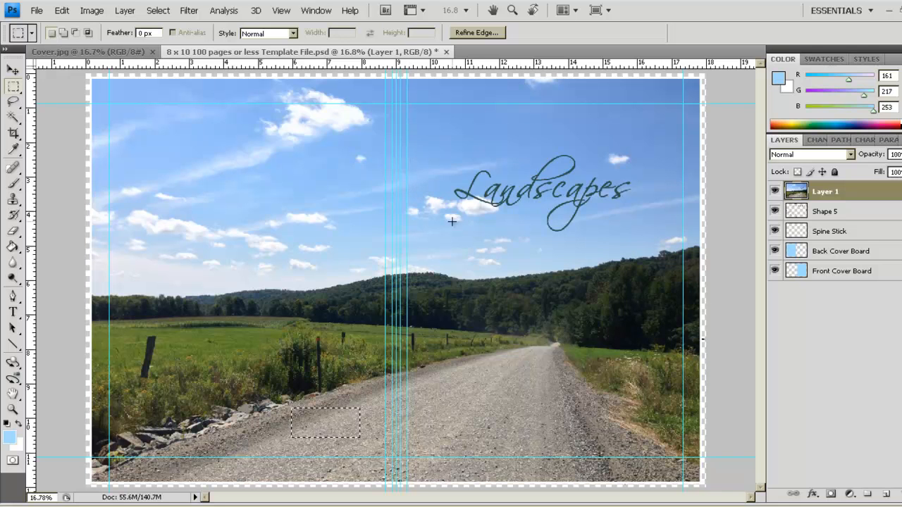
pyautogui.click(414, 207)
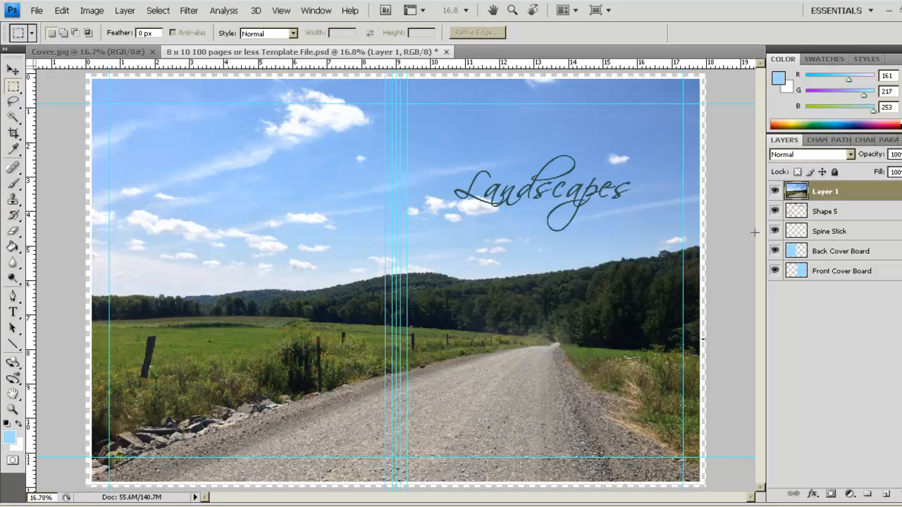
# Hide the Shape 5, Spine Stick, Back Cover Board and Front Cover Board layers, keeping only the cover image on Layer 1 visible
pyautogui.click(775, 271)
pyautogui.click(775, 231)
pyautogui.click(775, 212)
pyautogui.click(775, 192)
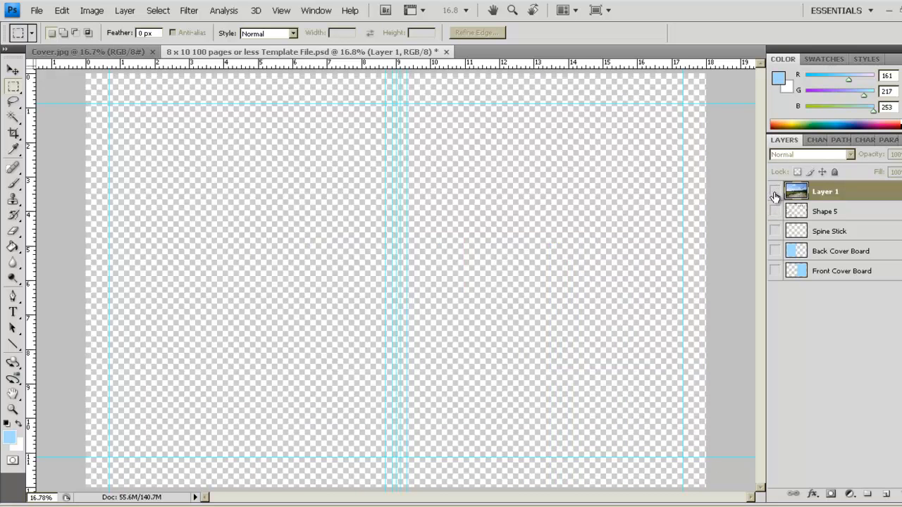
pyautogui.click(774, 192)
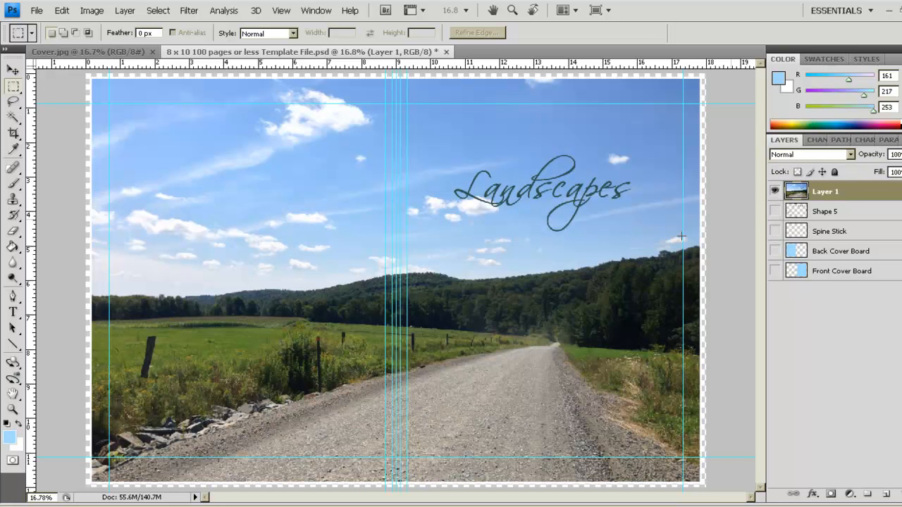